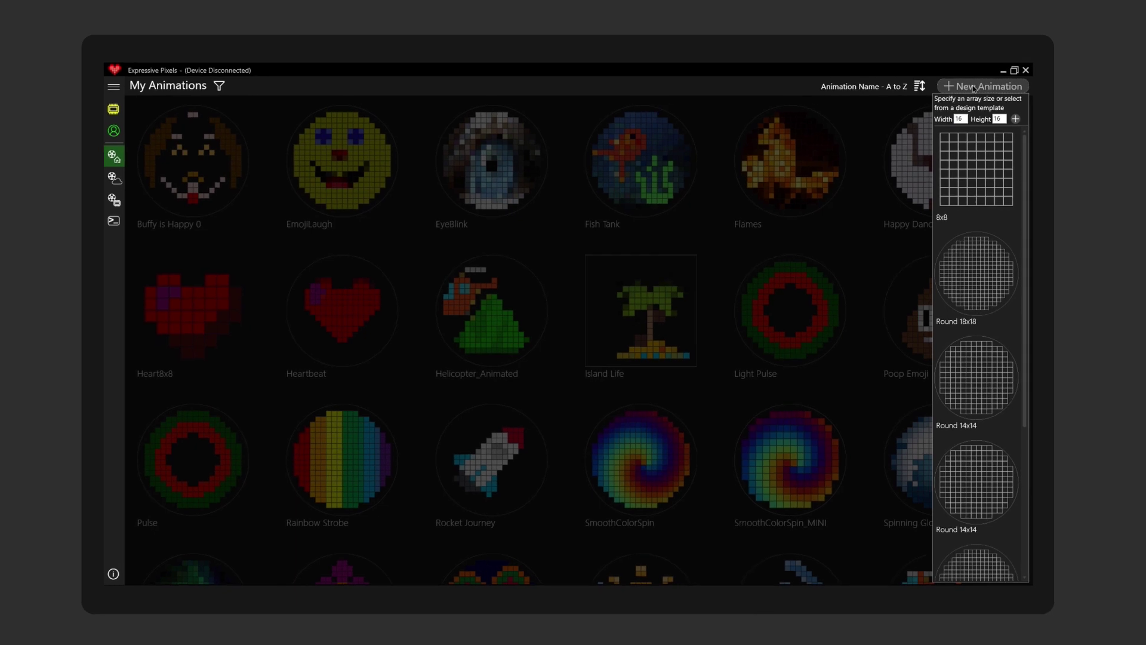
- Create a new animation from the Round 18x18 template and toggle the pixel grid off and back on
click(967, 287)
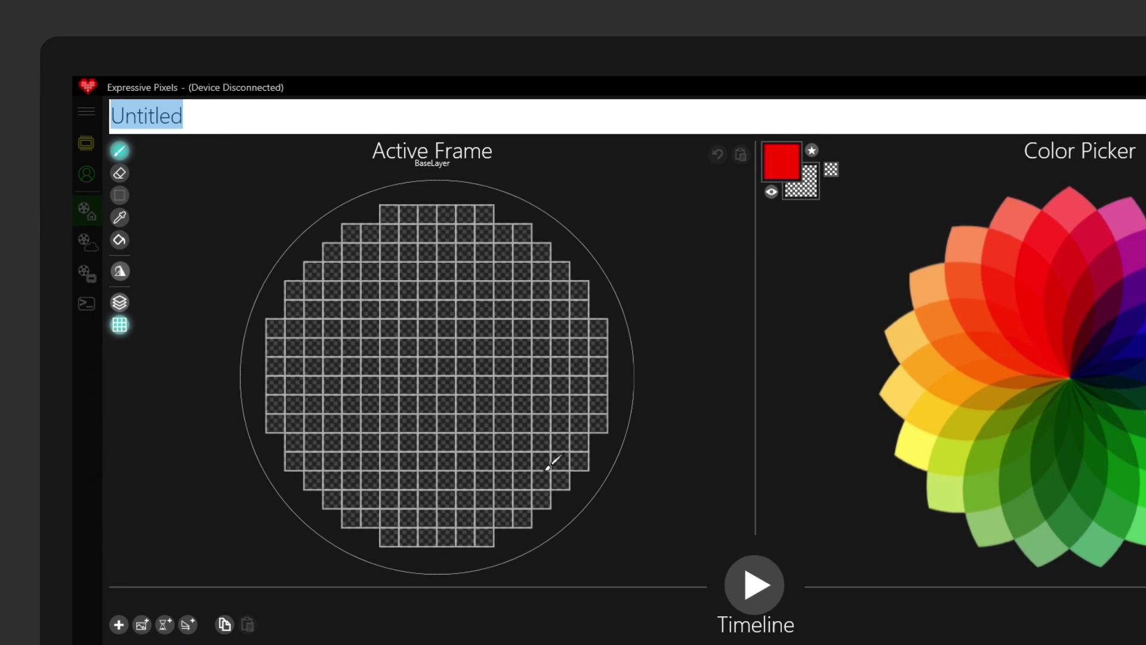
click(129, 155)
click(120, 333)
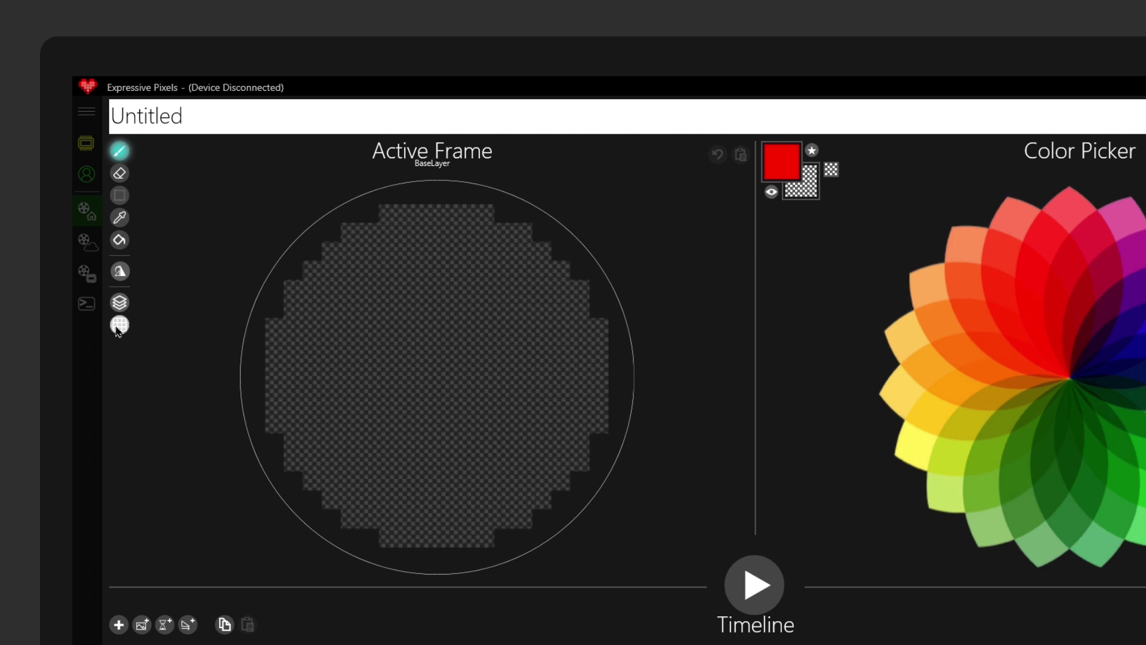
click(120, 332)
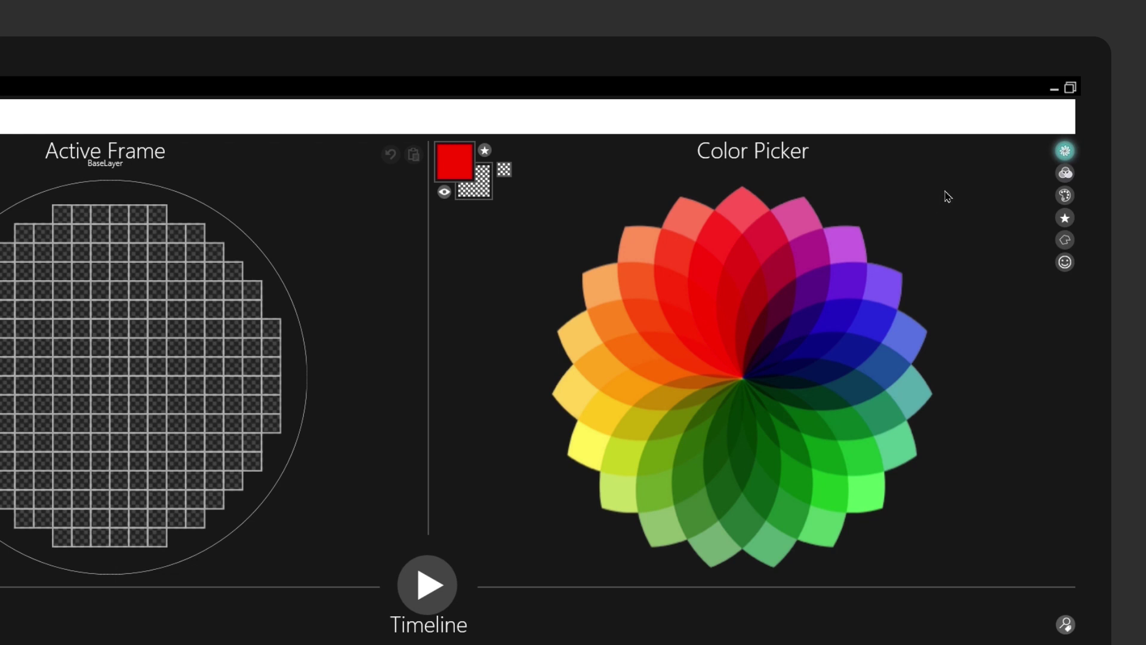
- Pick teal from the colour picker and draw the right half of a heart outline with the brush in the active frame
click(1058, 156)
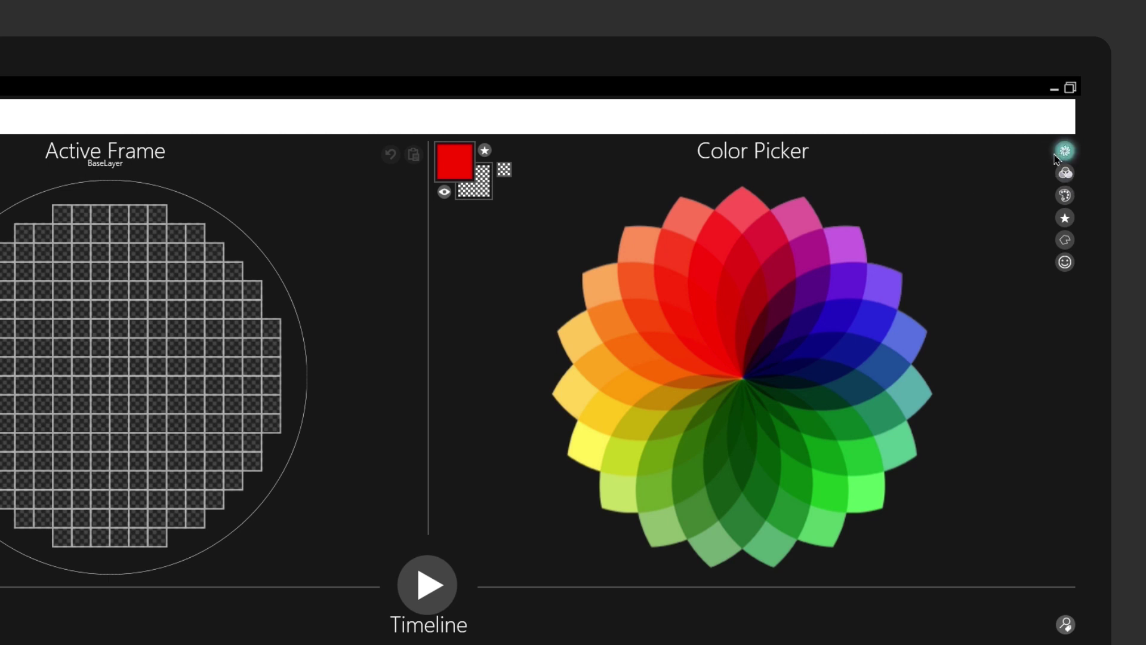
click(919, 390)
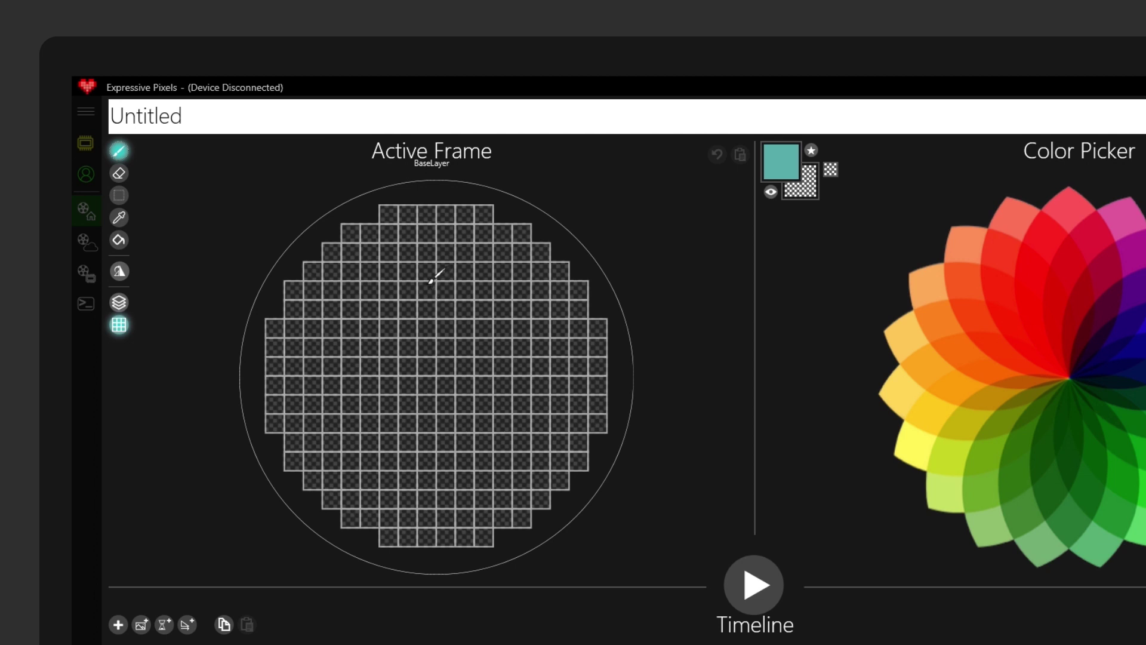
click(428, 309)
click(446, 309)
click(465, 290)
click(484, 290)
click(503, 290)
click(522, 309)
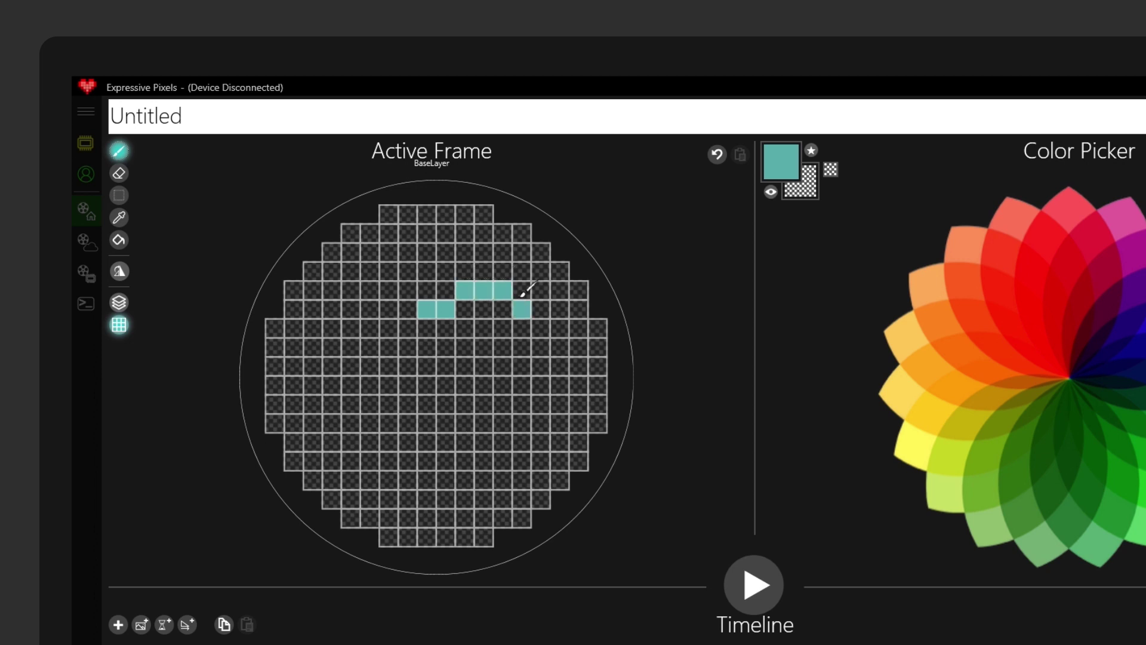
click(541, 328)
click(541, 347)
click(541, 366)
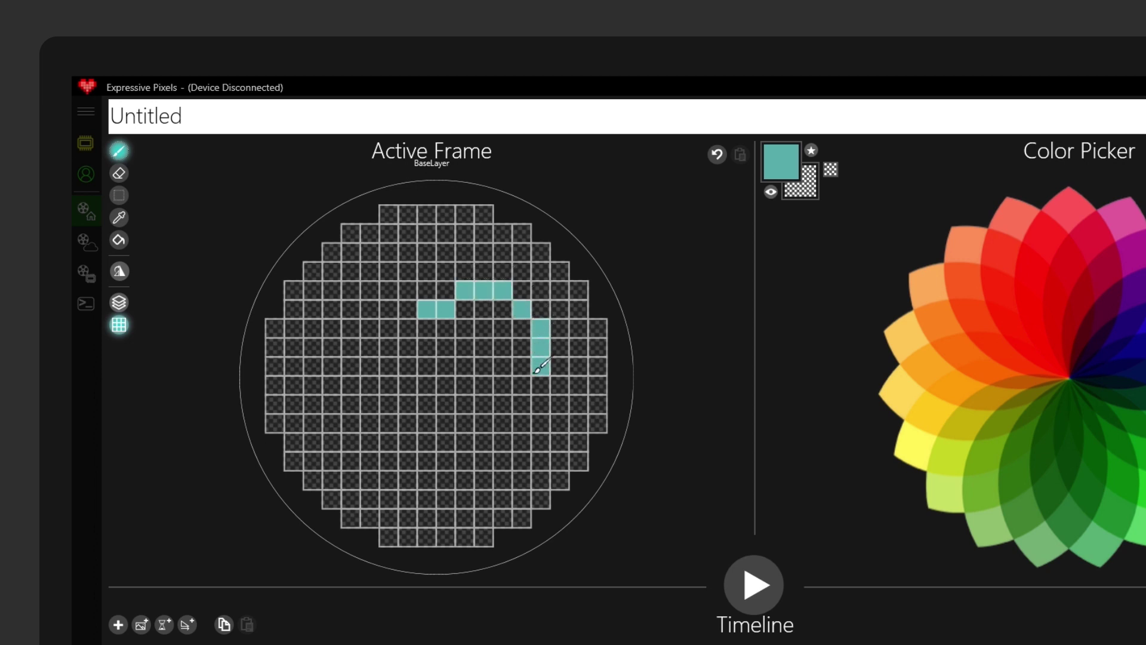
click(522, 385)
click(503, 404)
click(484, 423)
click(464, 442)
click(446, 461)
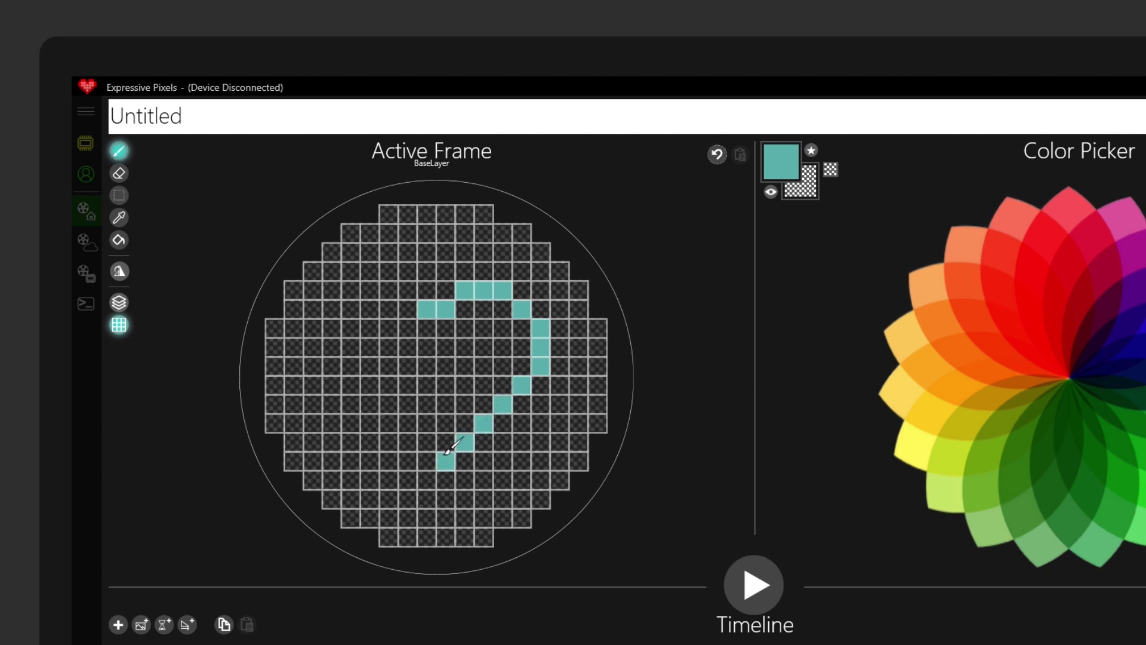
- Draw the mirrored left half of the teal heart outline to close the shape
click(407, 285)
click(388, 289)
click(369, 289)
click(351, 307)
click(332, 327)
click(331, 346)
click(332, 365)
click(348, 380)
click(368, 400)
click(387, 417)
click(406, 437)
click(425, 456)
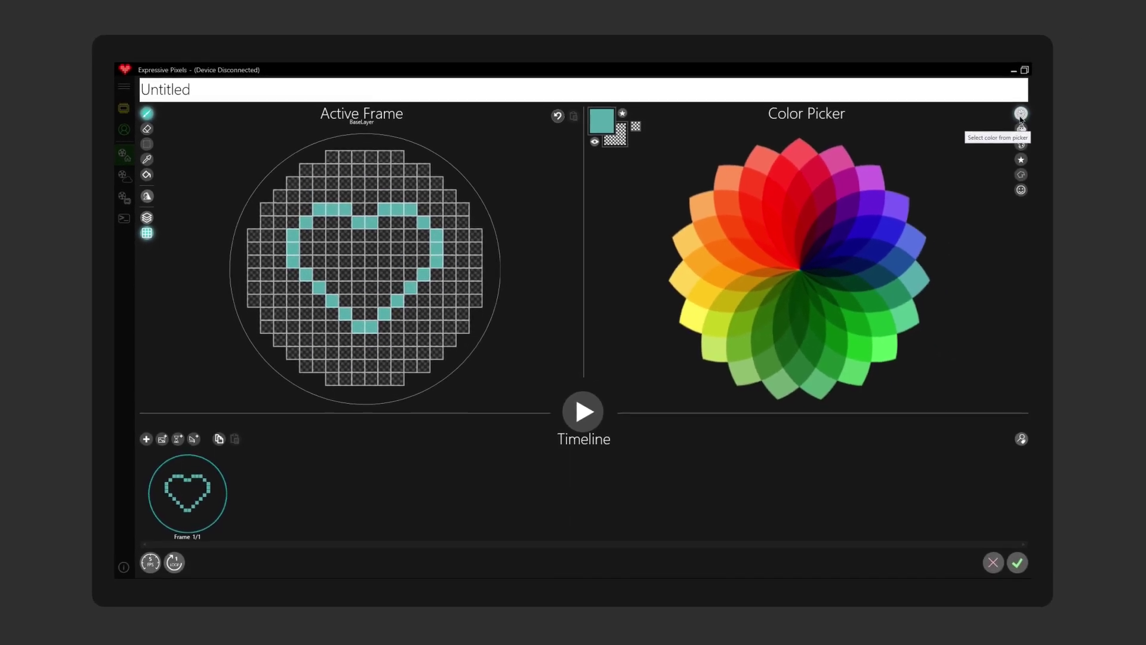
- Pick purple from the colour picker and fill the inside of the heart outline with it
click(1020, 116)
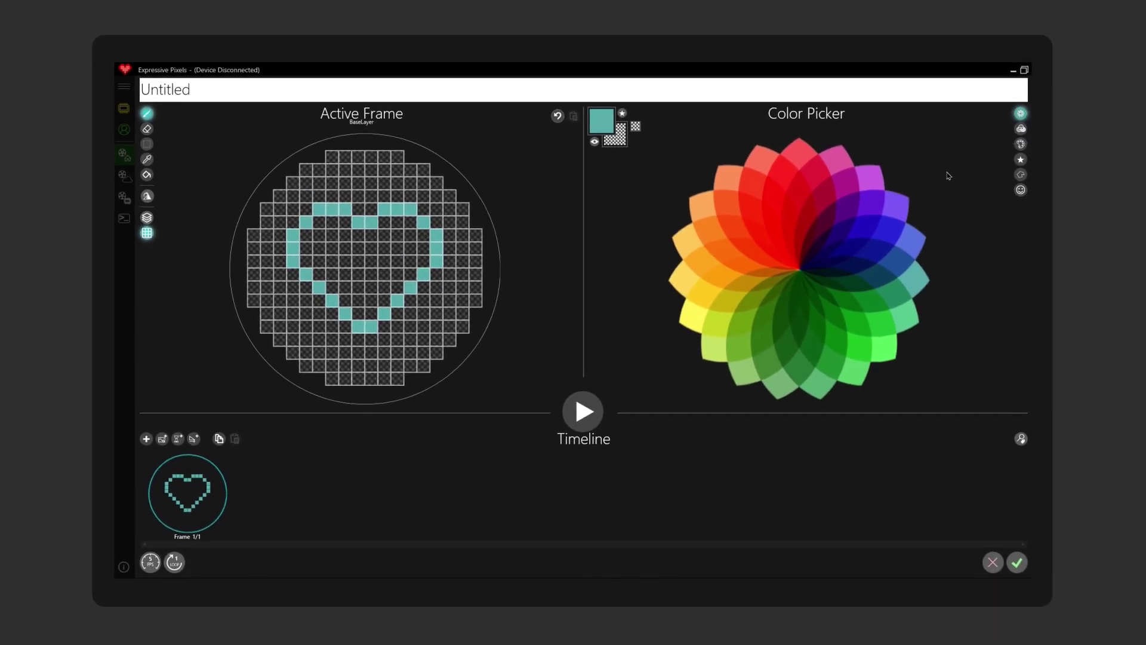
click(876, 202)
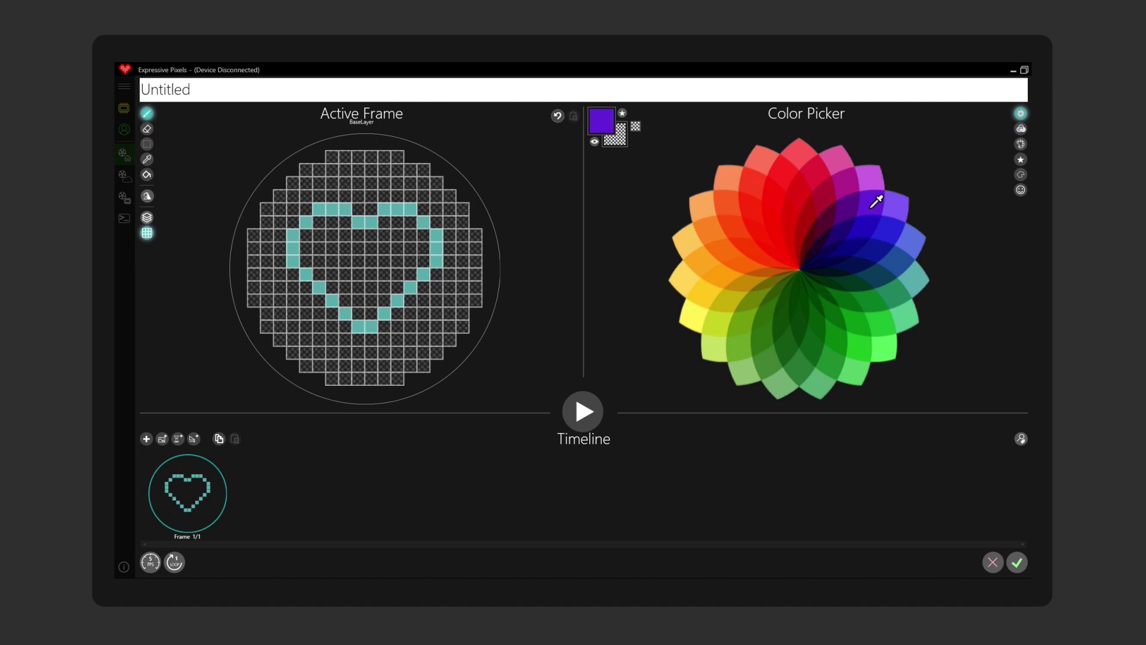
click(147, 175)
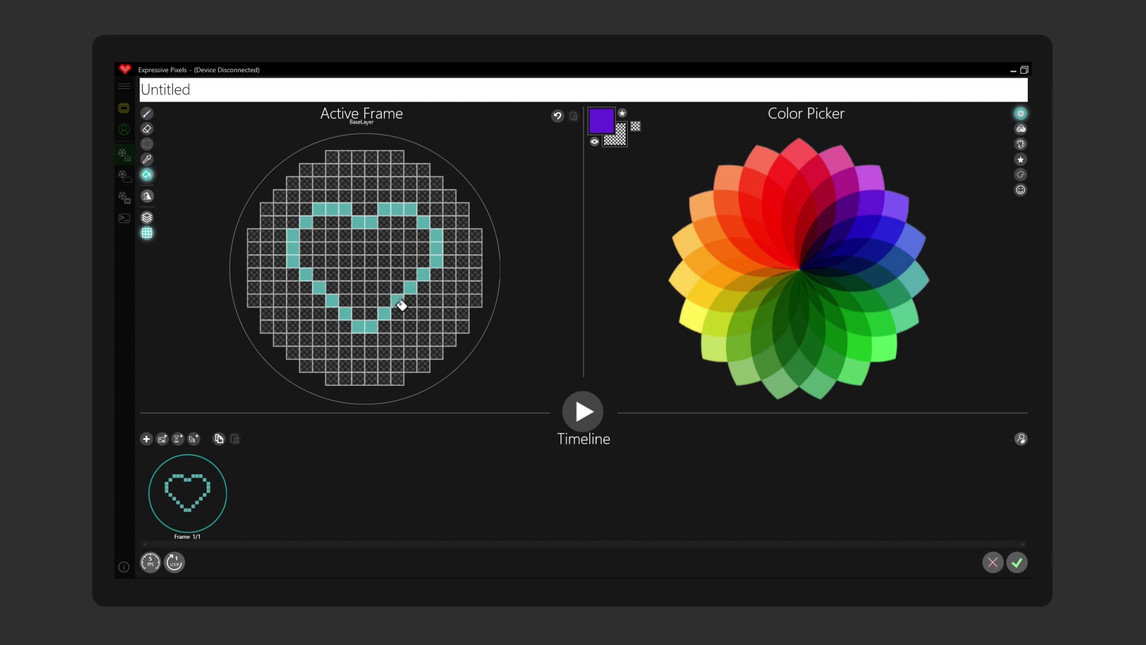
click(373, 263)
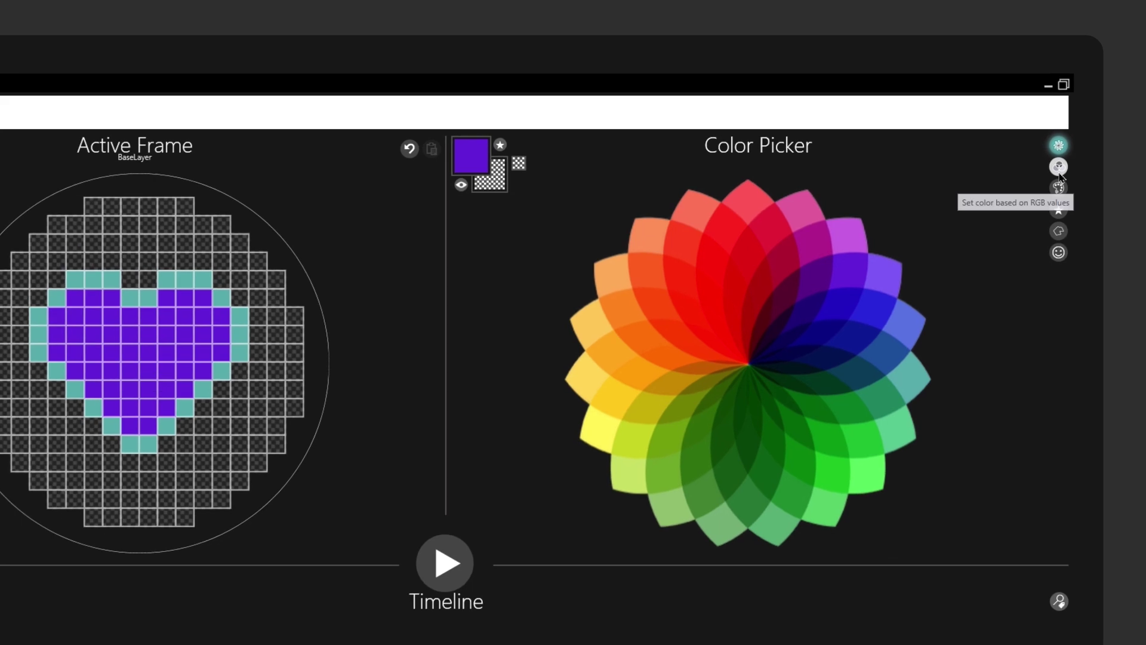
- Mix a pale yellow drawing colour with RGB values 223, 217, 162 on the colour wheel
click(1060, 170)
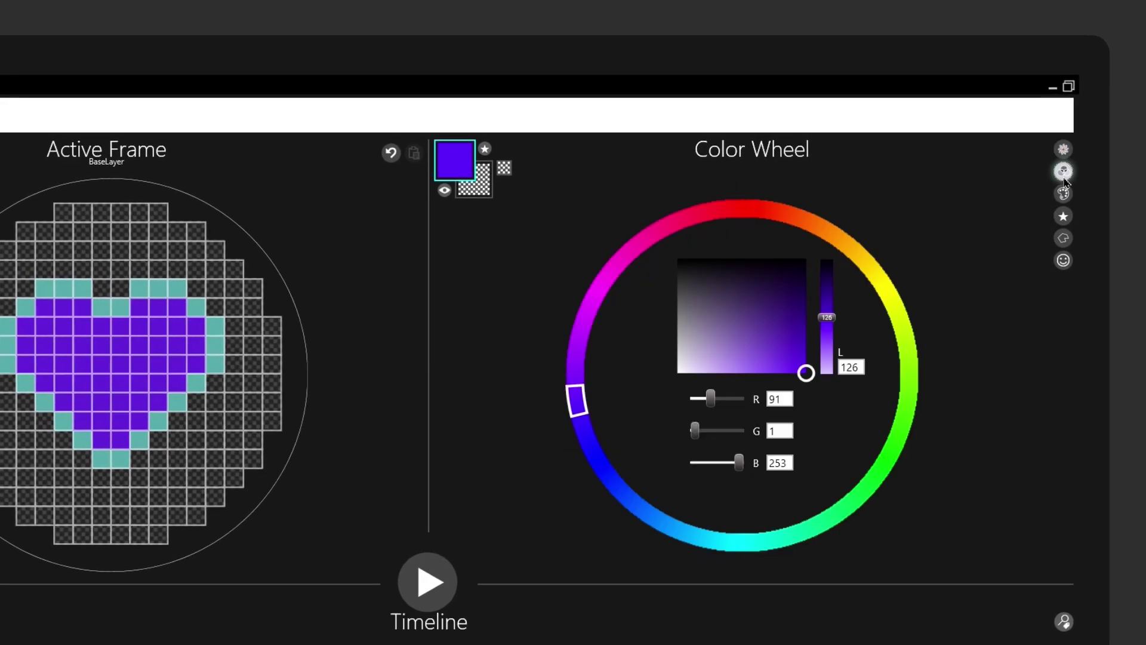
click(810, 223)
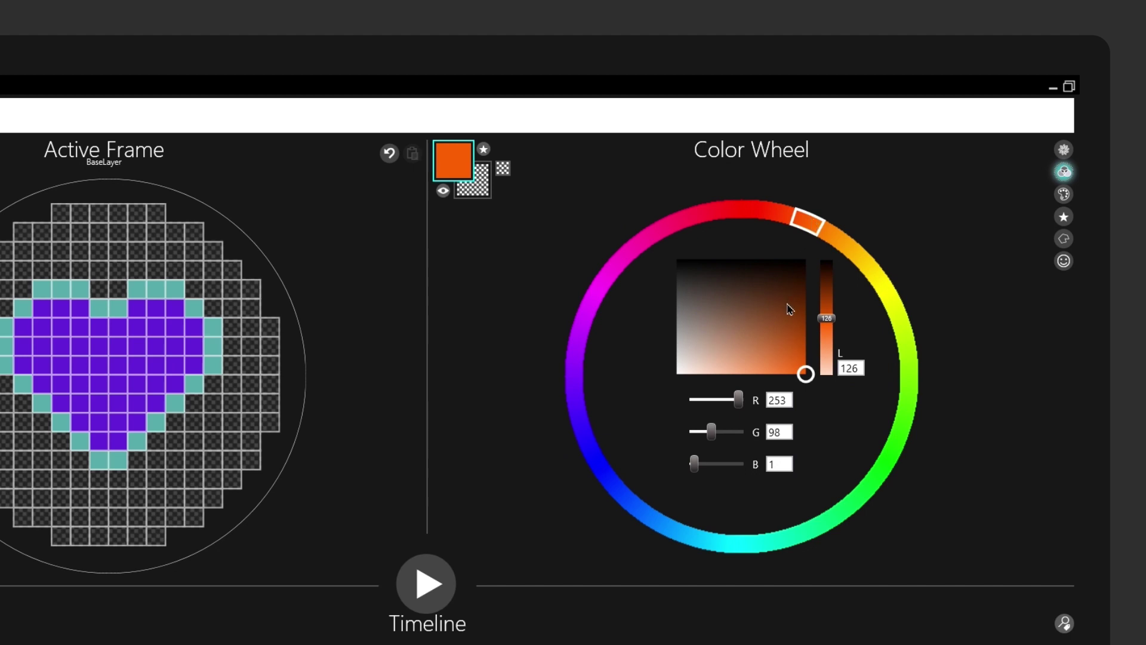
mouse_move(831, 322)
mouse_down()
mouse_move(831, 363)
mouse_move(829, 328)
mouse_up()
mouse_move(746, 406)
mouse_down()
mouse_move(697, 407)
mouse_move(734, 422)
mouse_up()
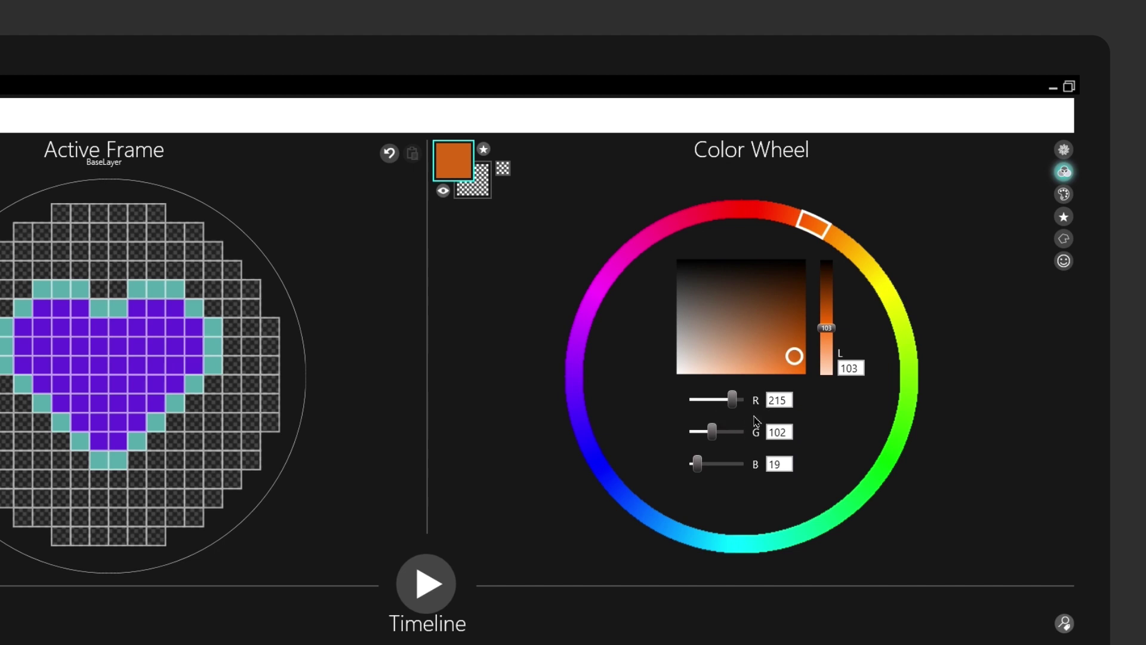
click(878, 284)
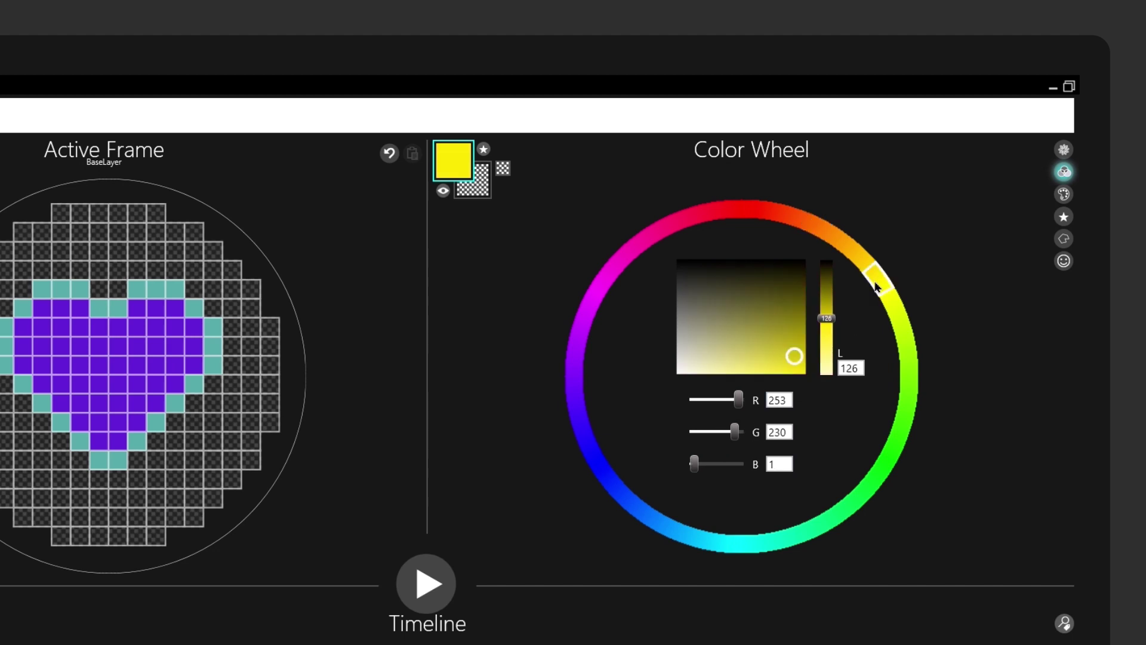
click(713, 361)
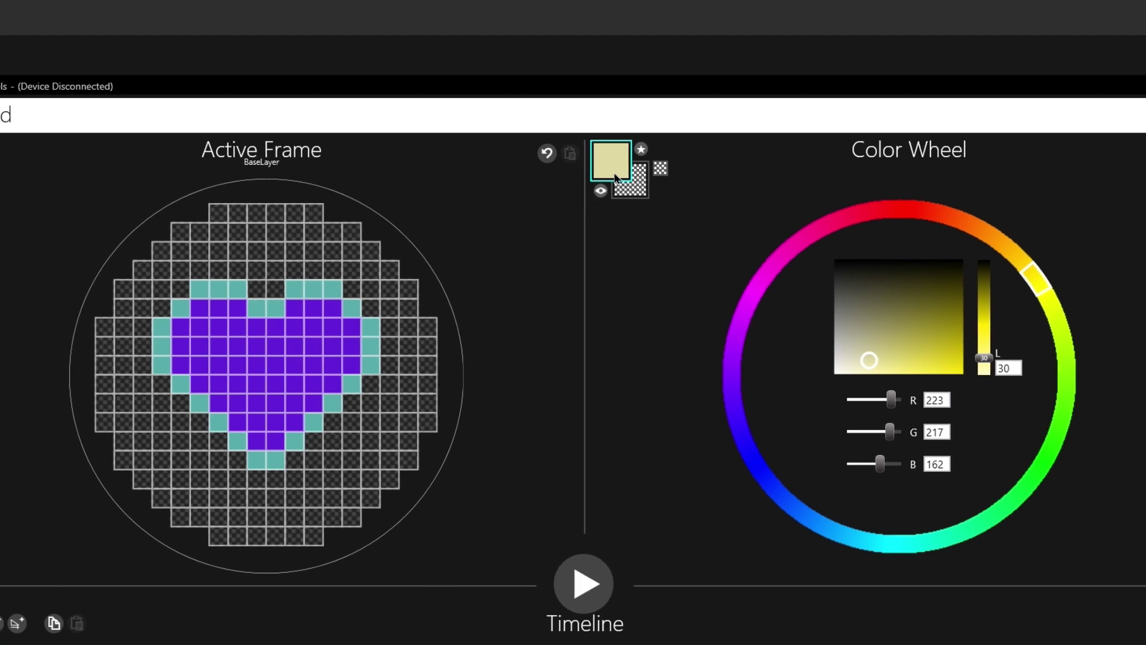
- Paint four pale yellow highlight pixels around one purple pixel in the heart's upper-left lobe
click(115, 150)
click(386, 327)
click(386, 364)
click(405, 346)
click(366, 345)
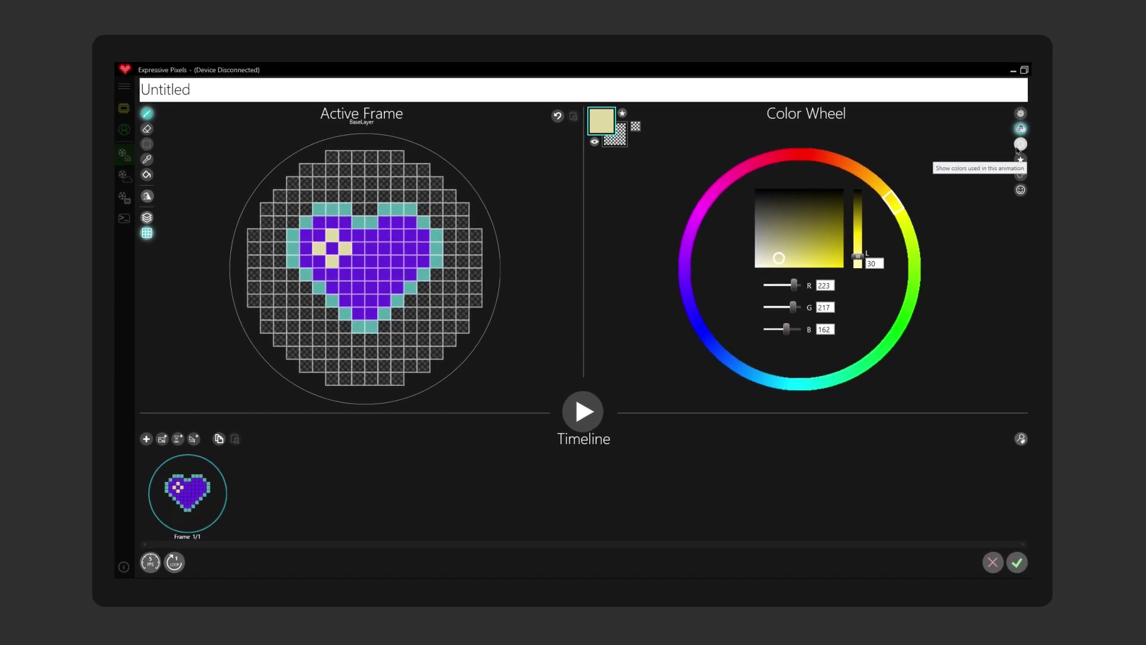
- Show the animation's active palette, sample the heart's purple fill, and save it to the favorite colors
click(1018, 150)
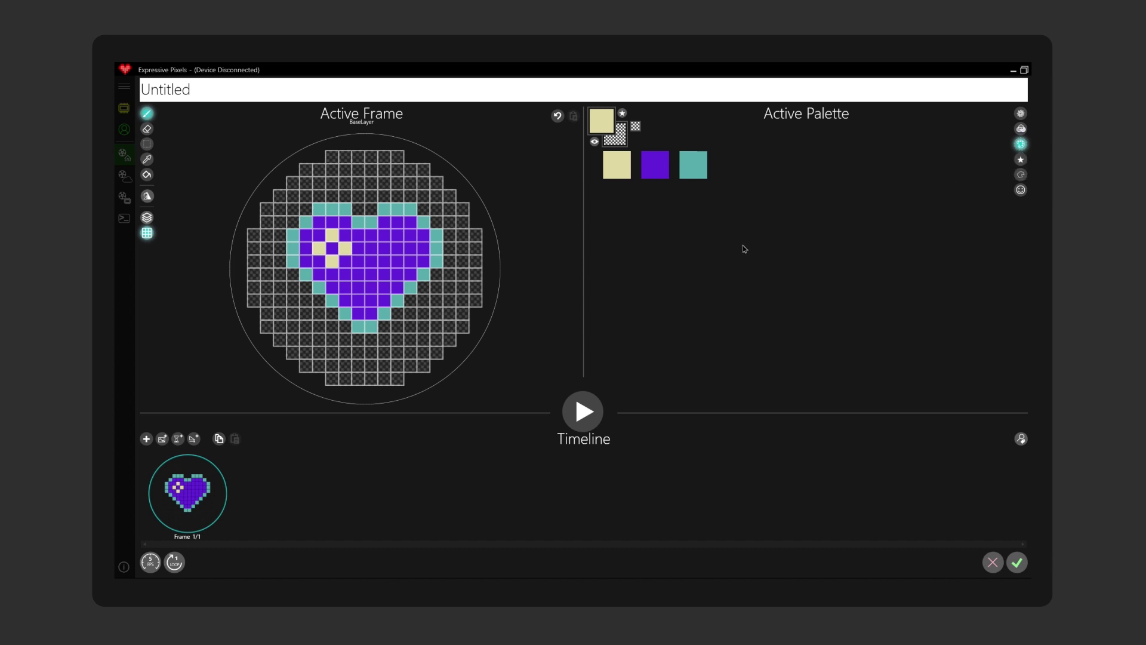
click(147, 159)
click(398, 245)
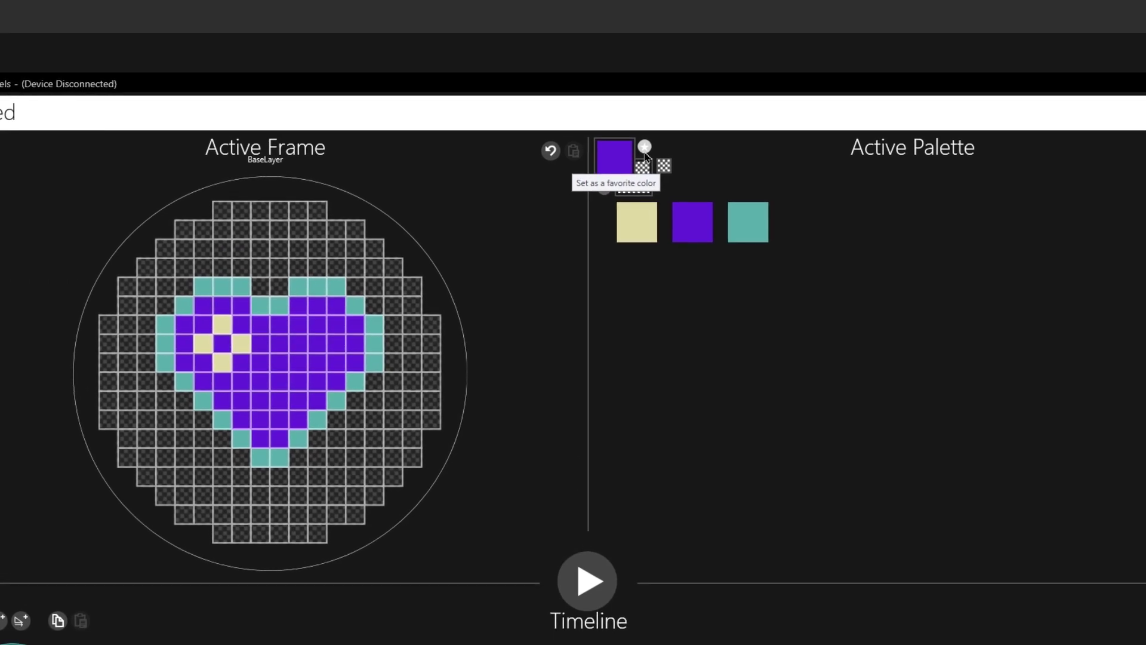
click(642, 144)
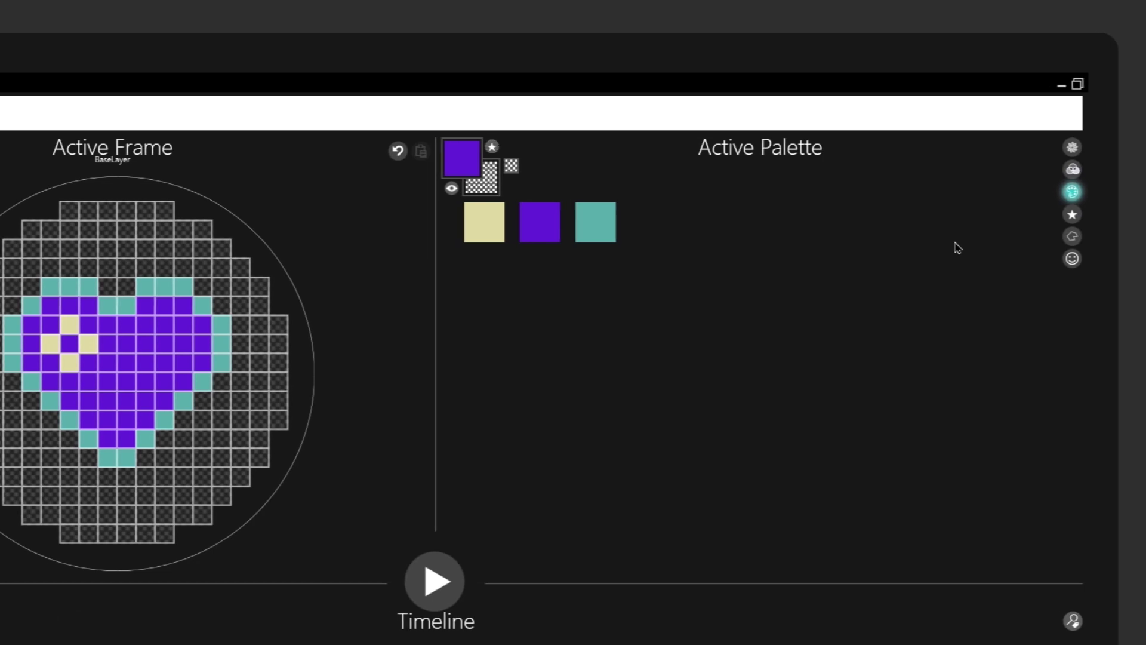
click(1059, 216)
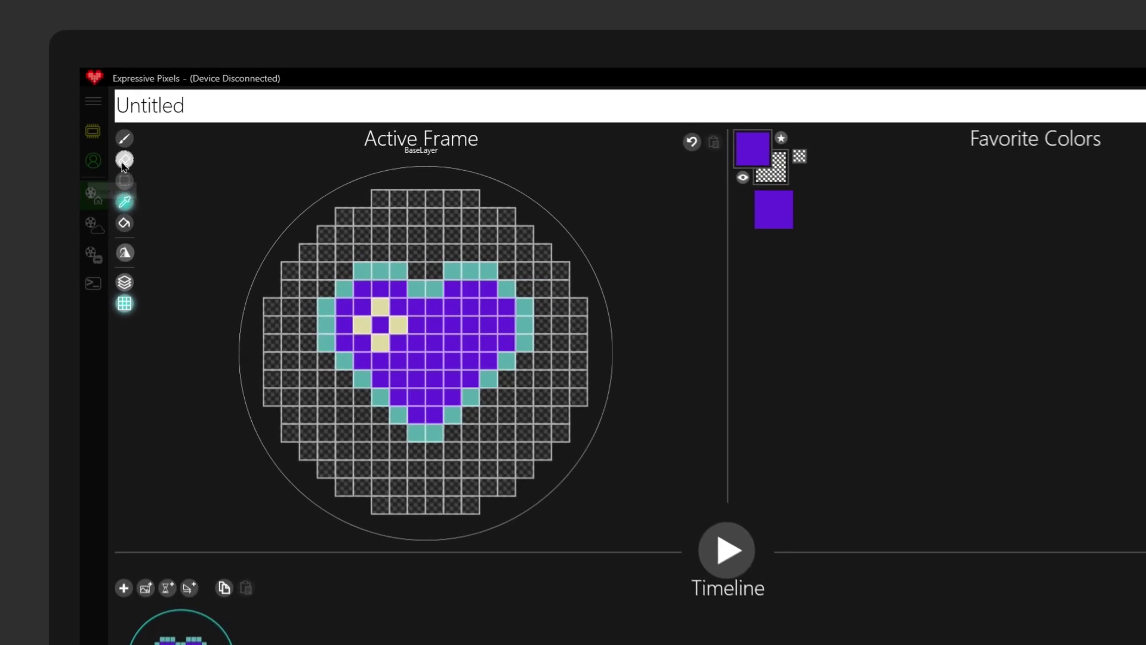
- Erase a few pixels around the heart's highlight and fill its purple area with transparency
click(124, 161)
mouse_move(382, 307)
mouse_down()
mouse_move(398, 333)
mouse_move(395, 361)
mouse_up()
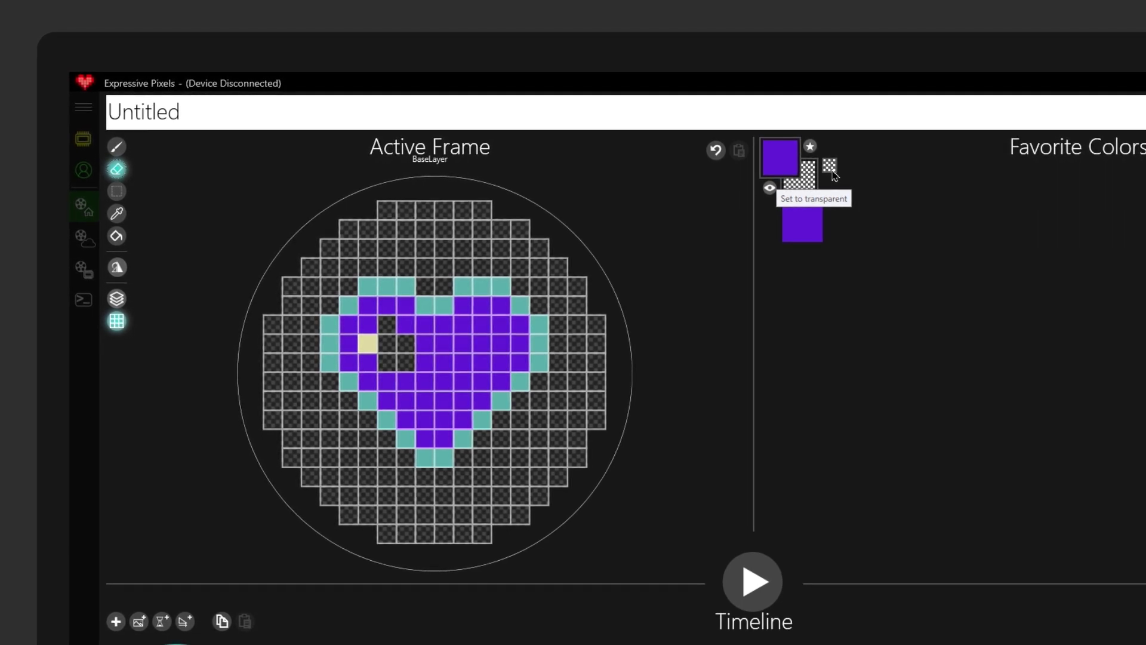
click(833, 172)
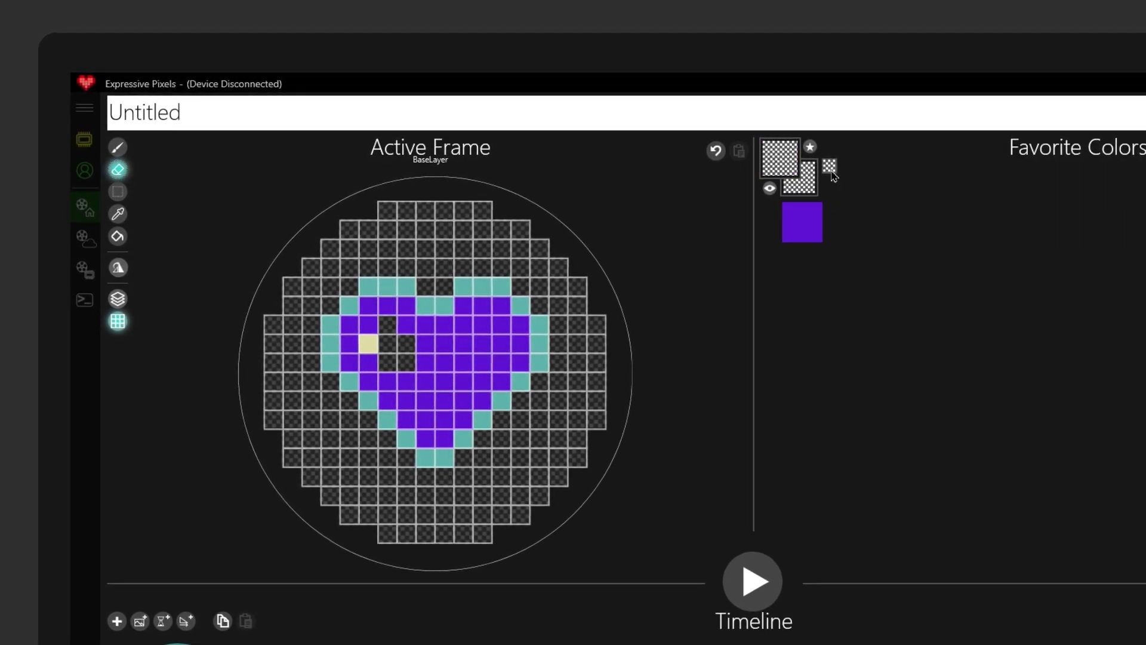
click(123, 239)
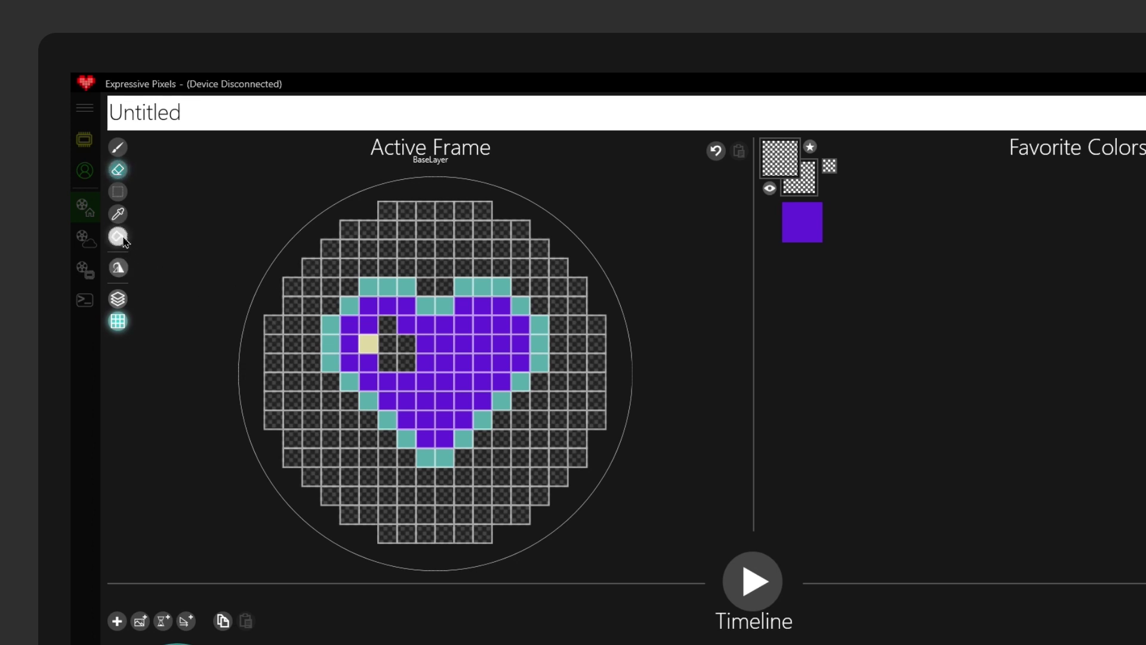
click(449, 363)
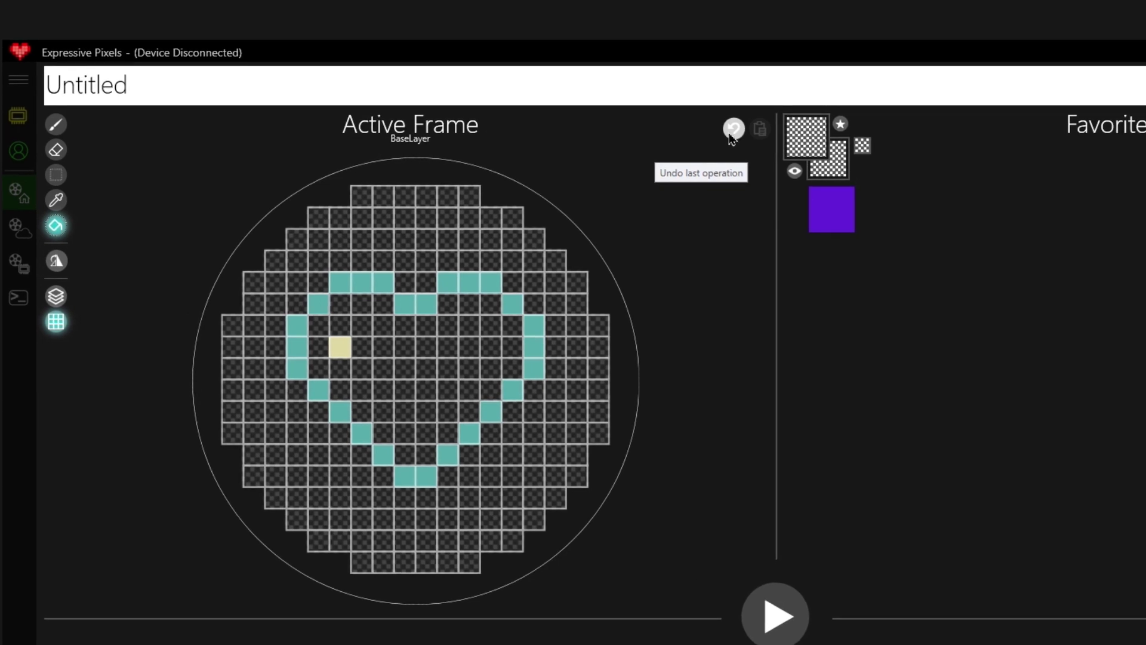
- Undo the transparent fill and the erased highlight pixels
click(732, 136)
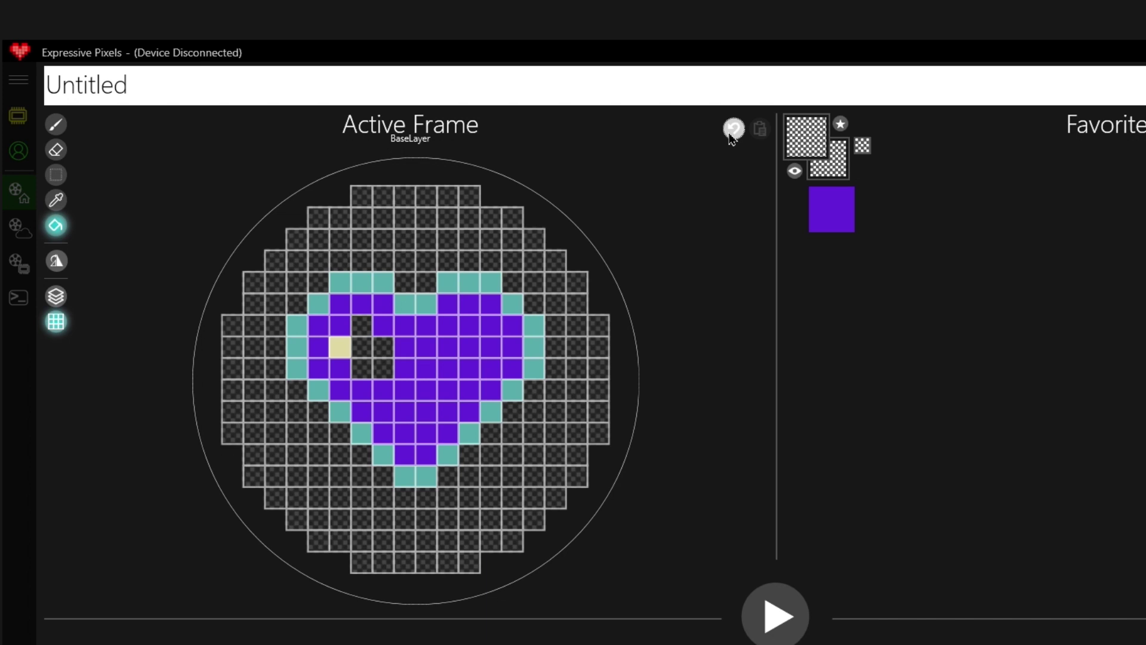
click(732, 136)
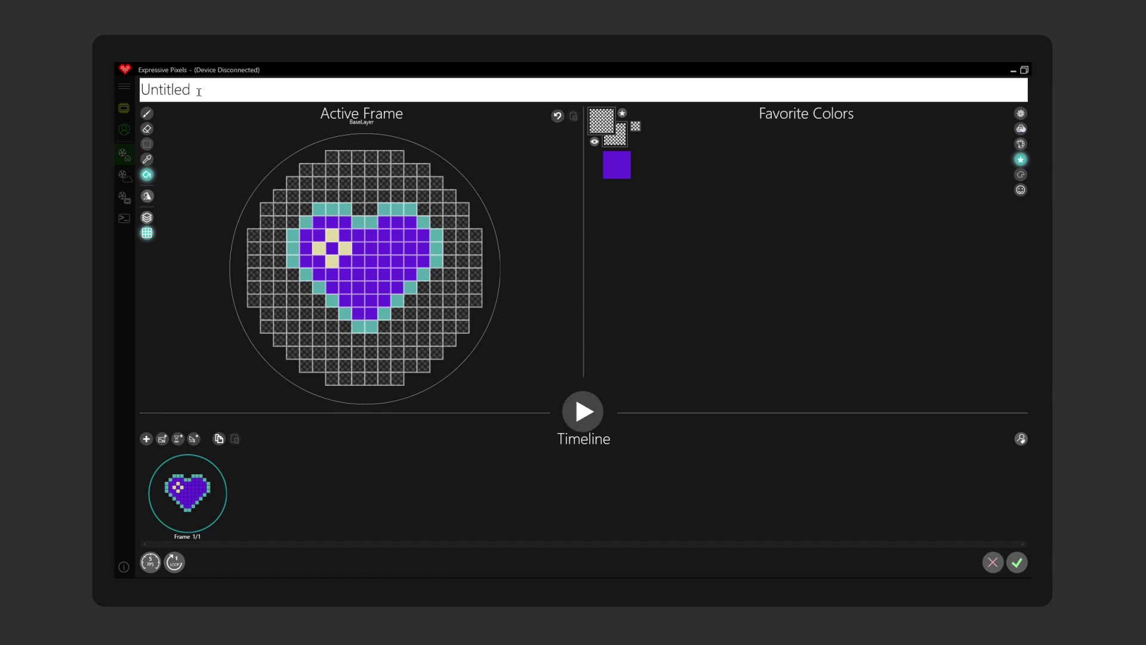
- Rename the animation to "A Heart" and save it to My Animations
drag(199, 91, 144, 93)
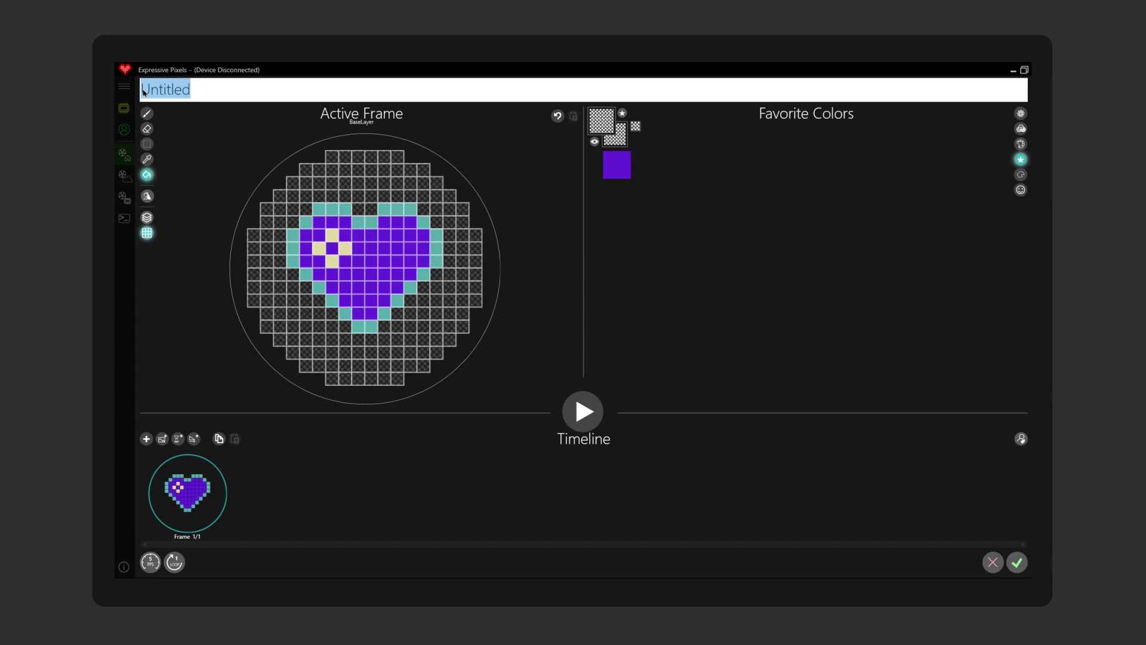
text(A He)
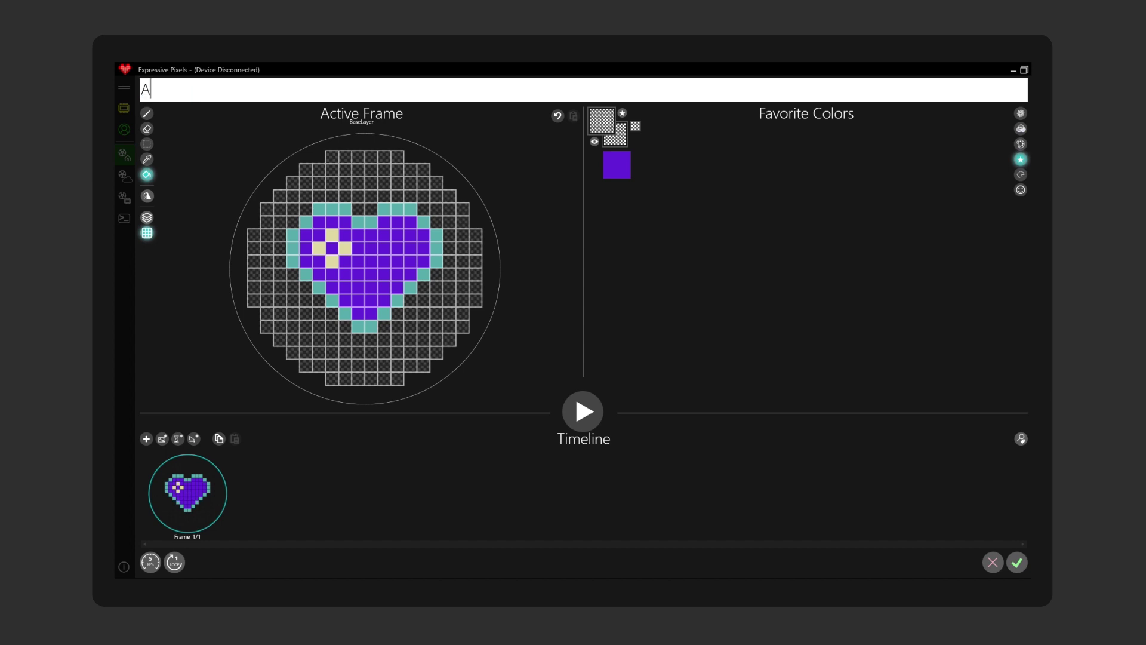
text(art)
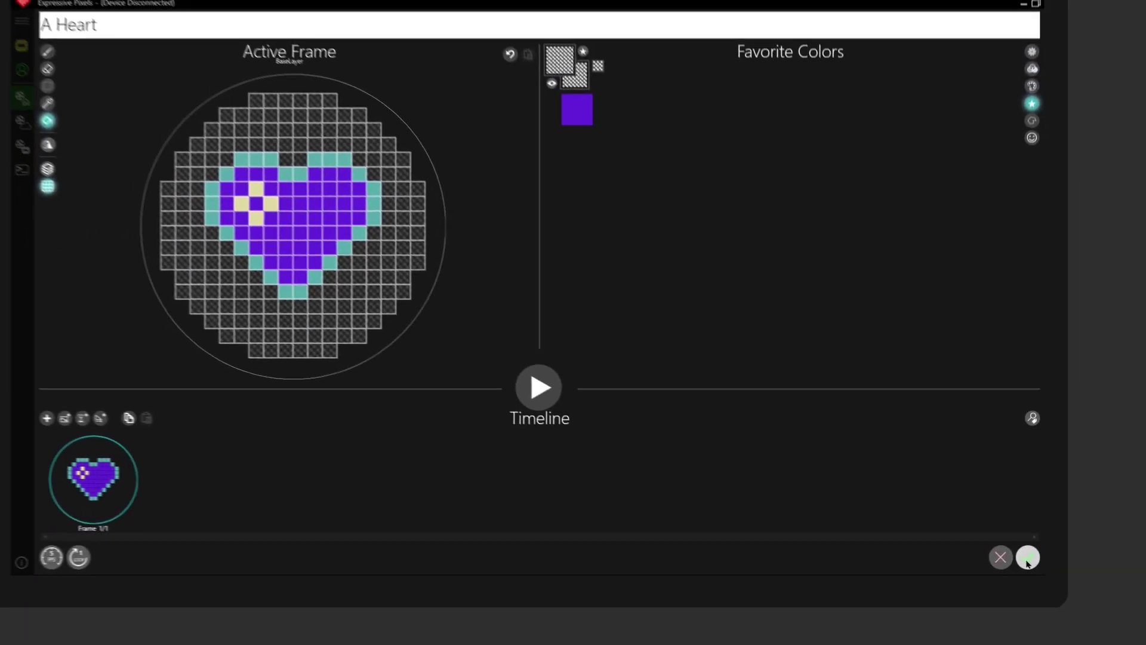
click(1038, 555)
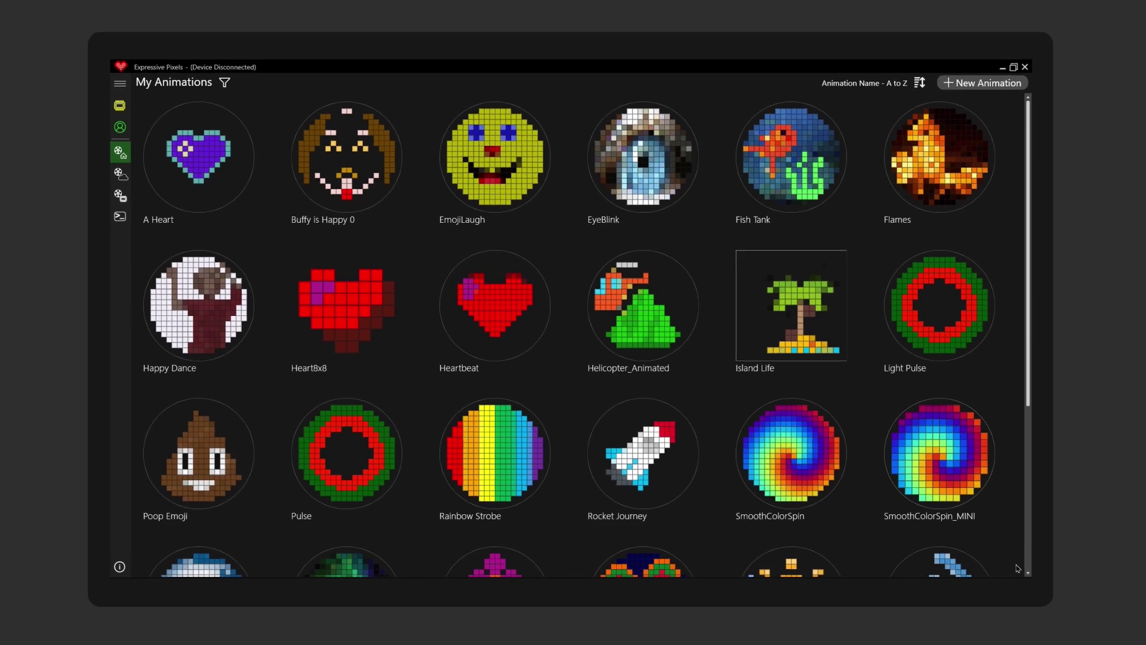
- Bring up the actions available for the A Heart animation in My Animations
mouse_move(241, 223)
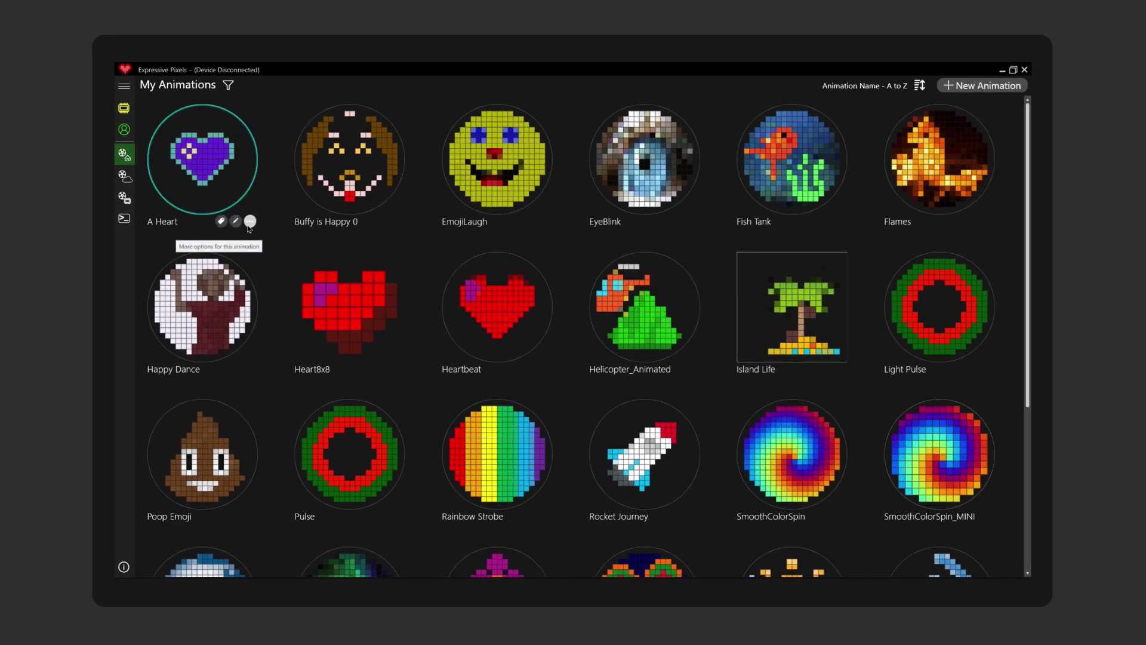